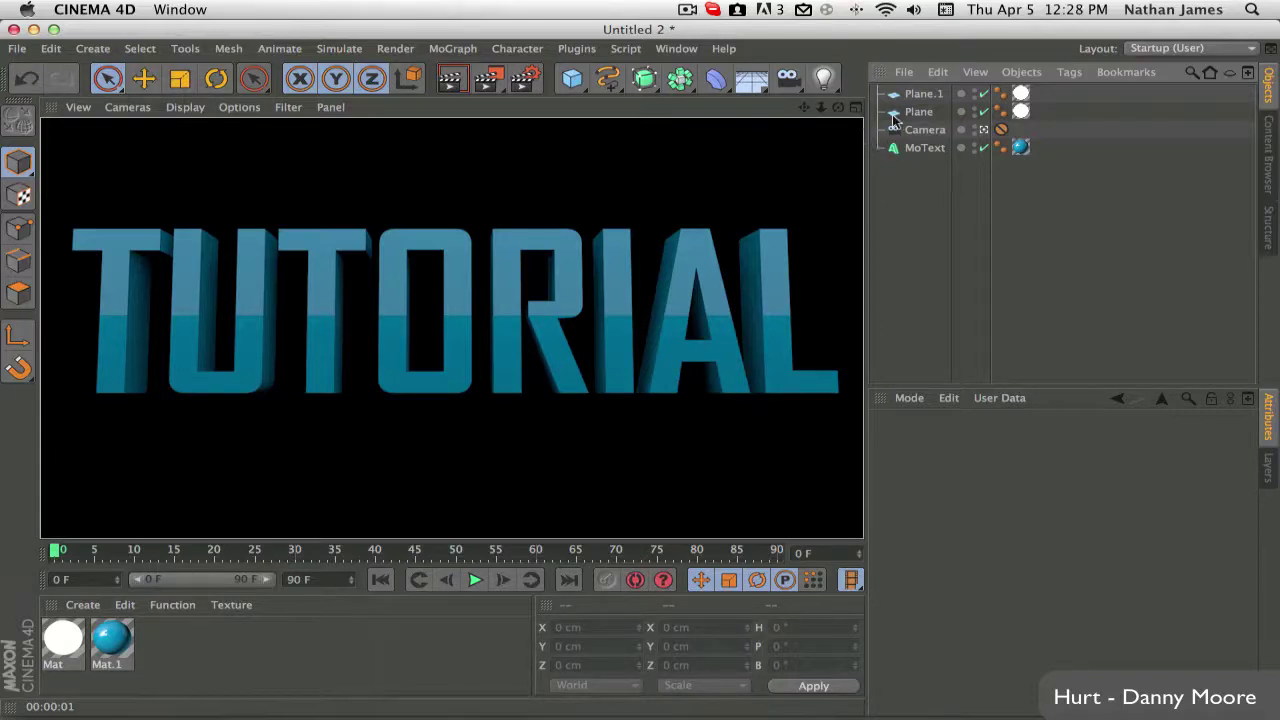
Step: Zoom out and orbit the free Perspective view, then render the scene through the camera
left_click(982, 130)
left_click_drag(821, 107, 392, 284)
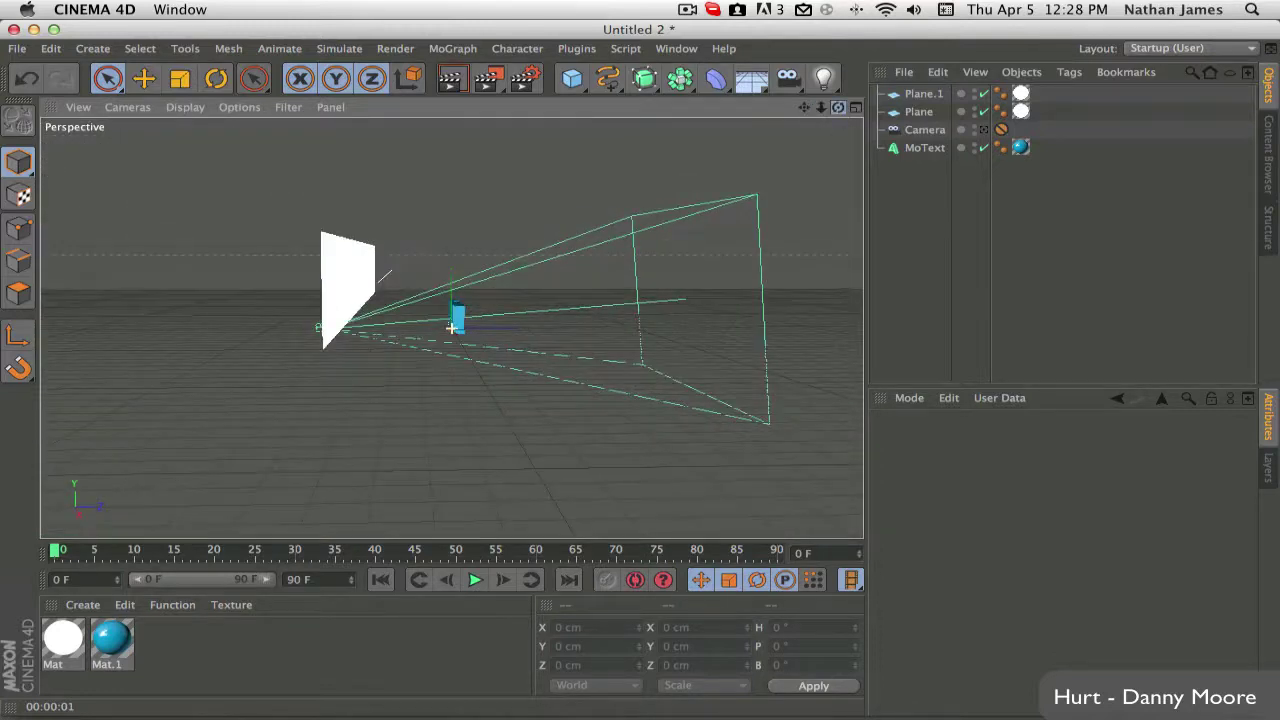
left_click_drag(838, 107, 451, 328)
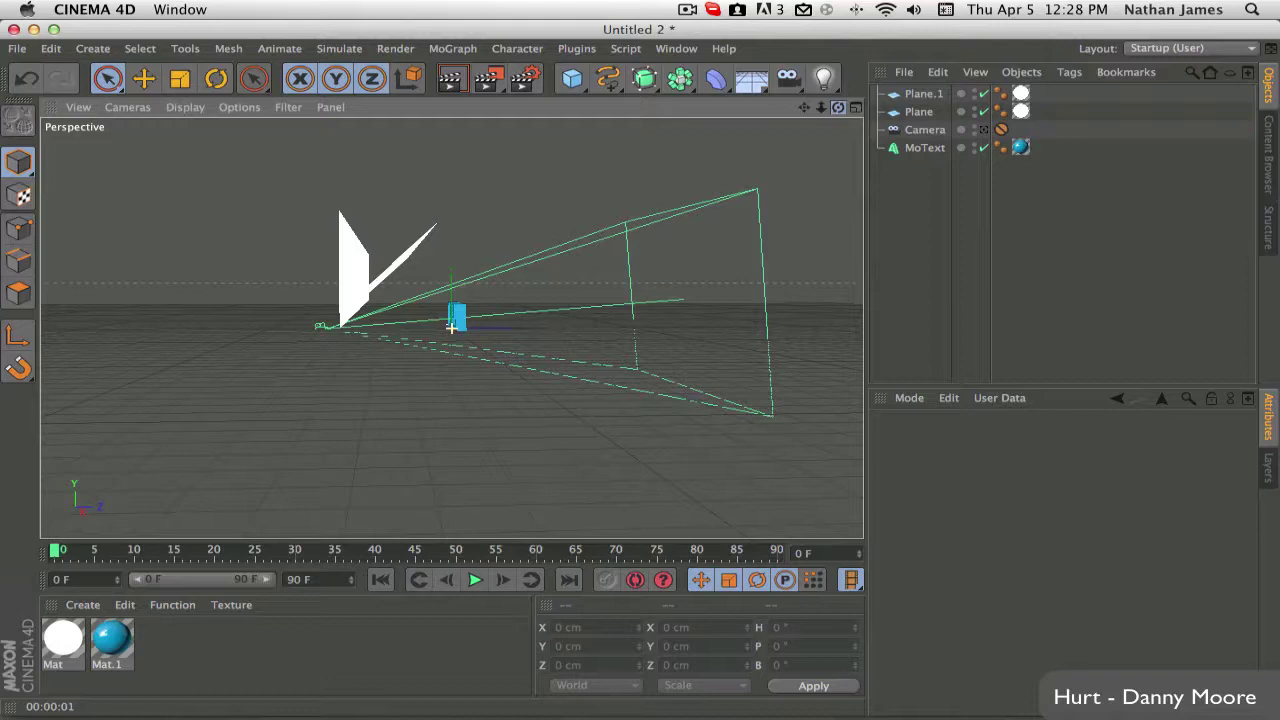
left_click(983, 129)
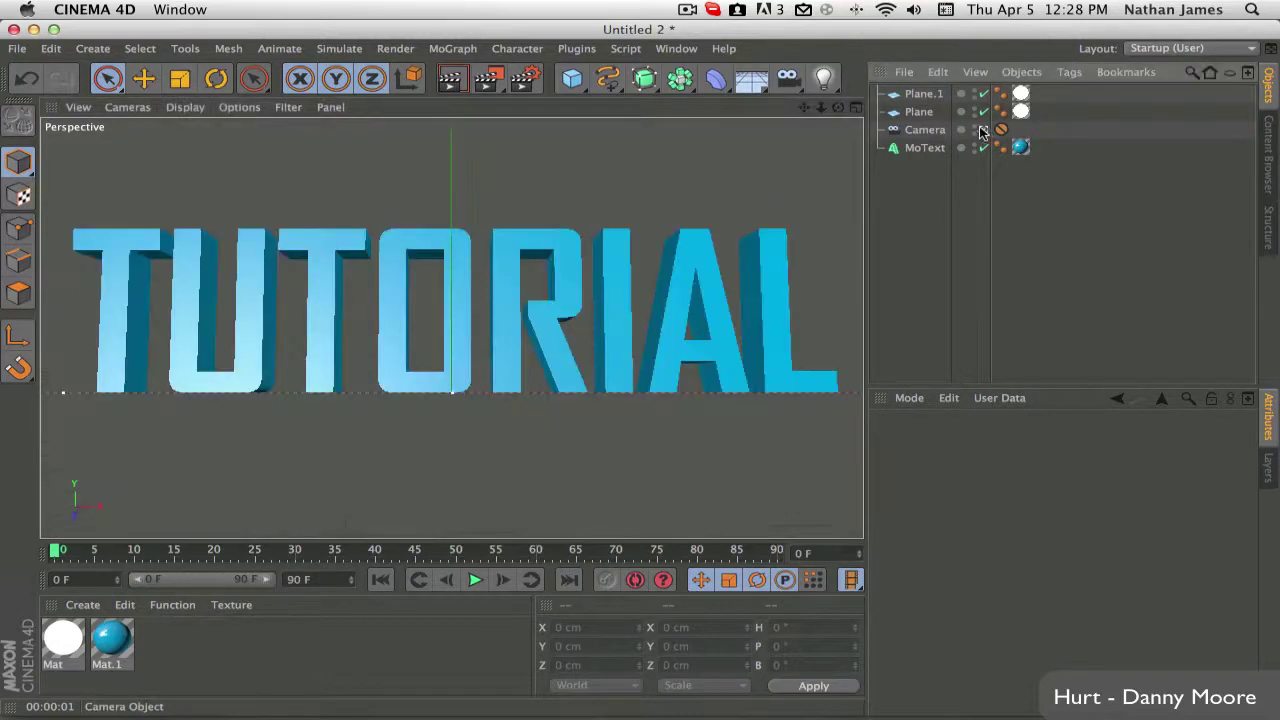
left_click(450, 79)
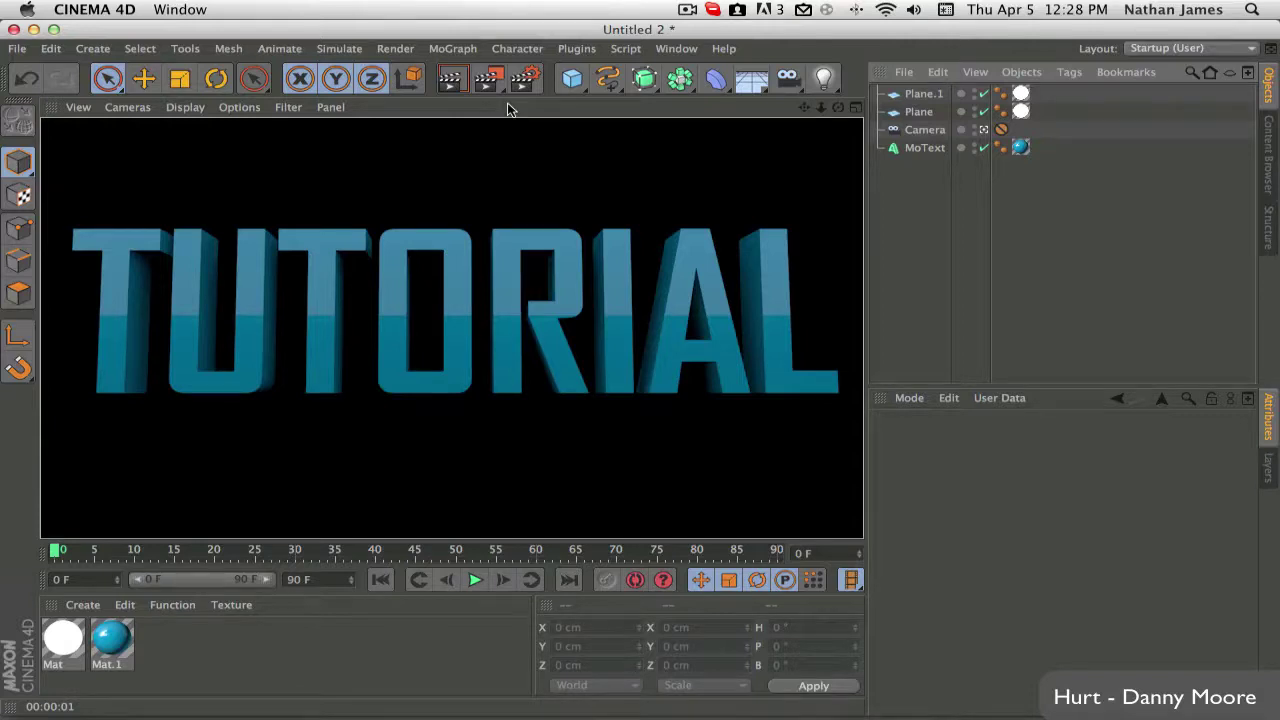
Step: Set the MoText Start and End caps to Fillet Cap and render the text
left_click(915, 148)
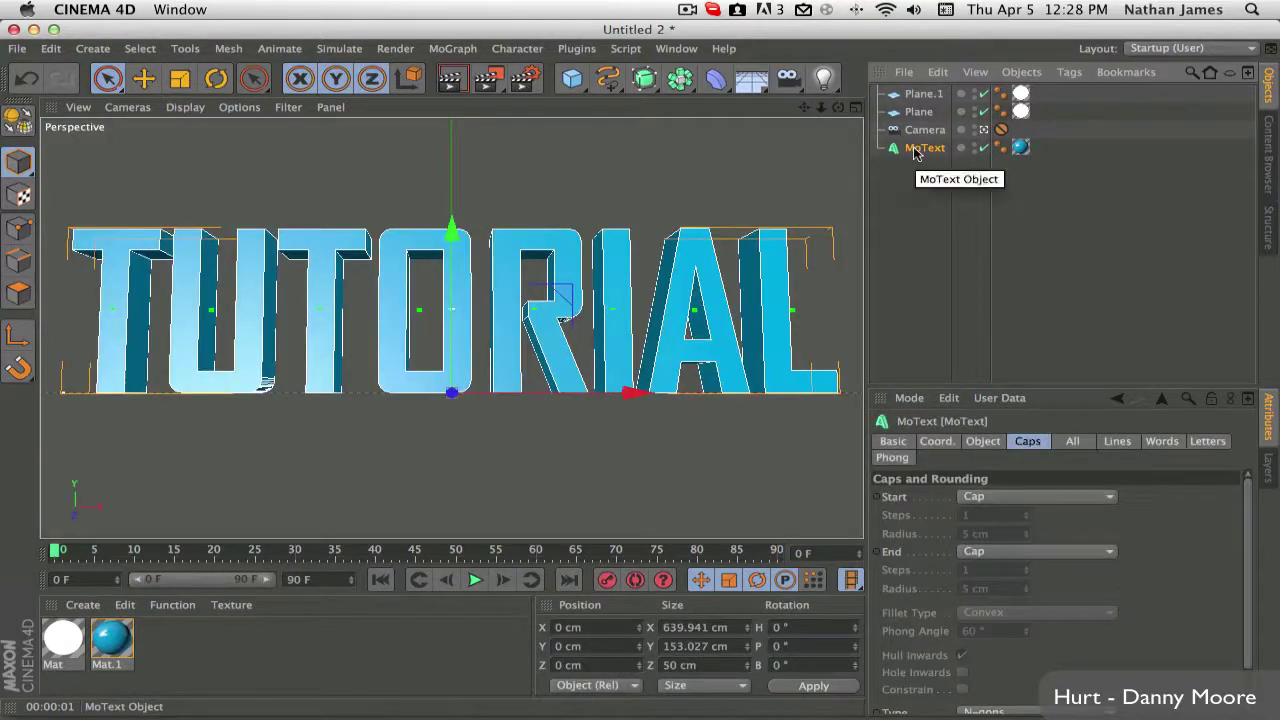
left_click(982, 443)
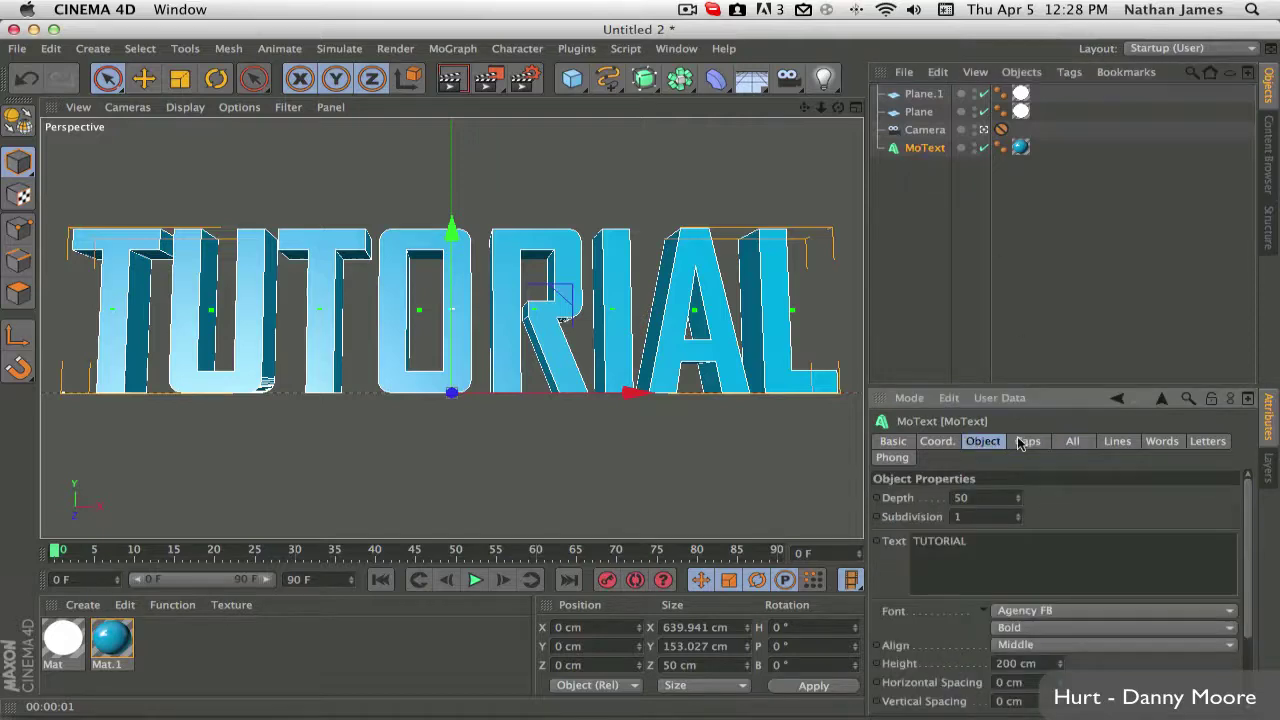
left_click(1022, 443)
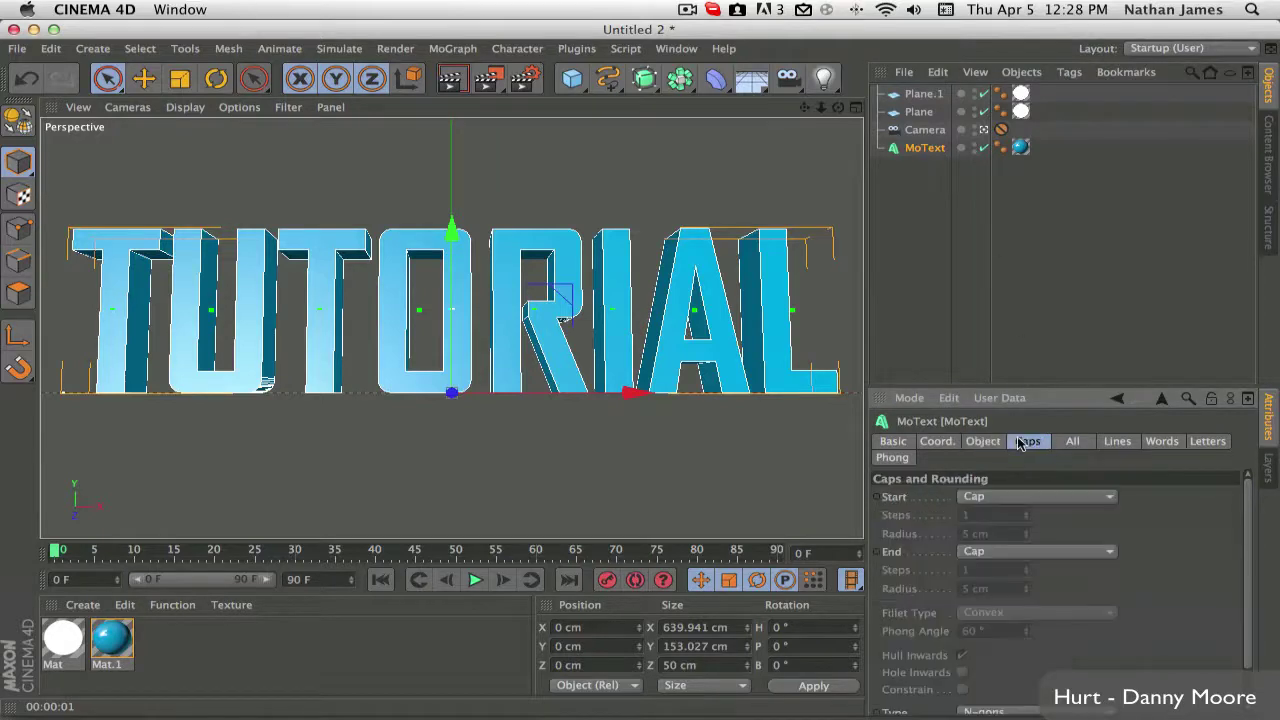
left_click(990, 498)
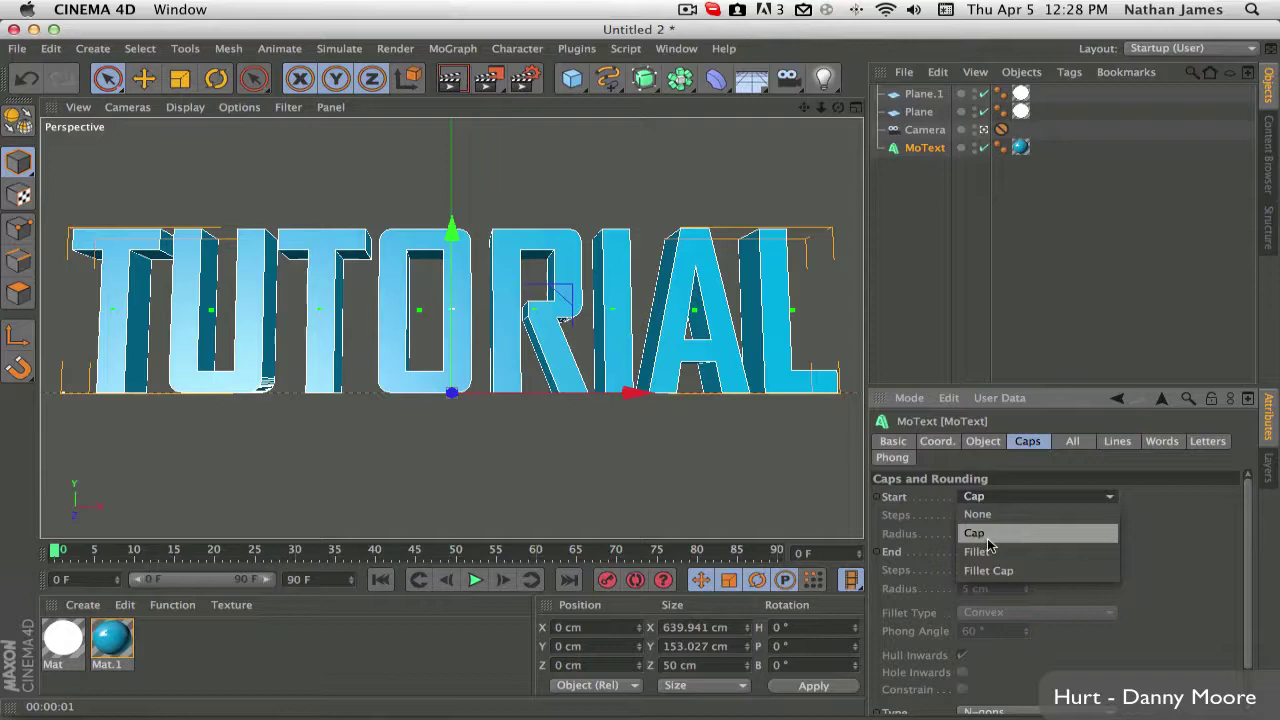
left_click(990, 572)
left_click(990, 552)
left_click(988, 625)
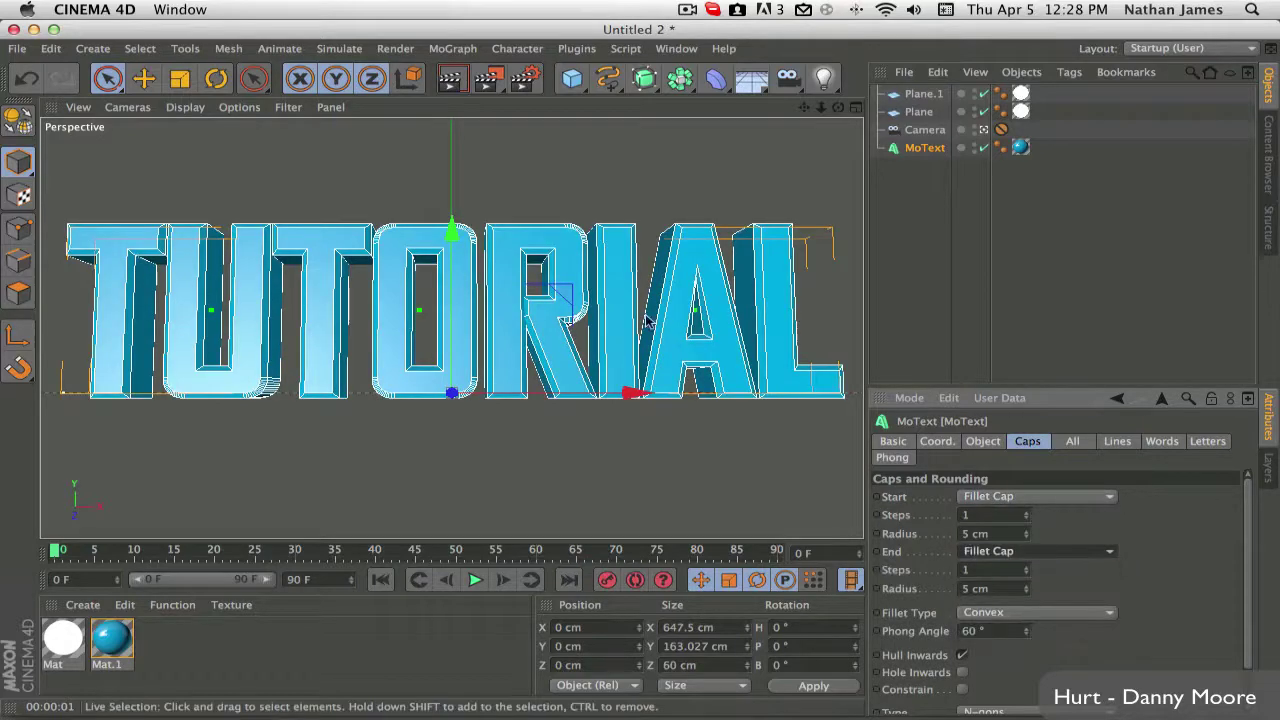
left_click(464, 91)
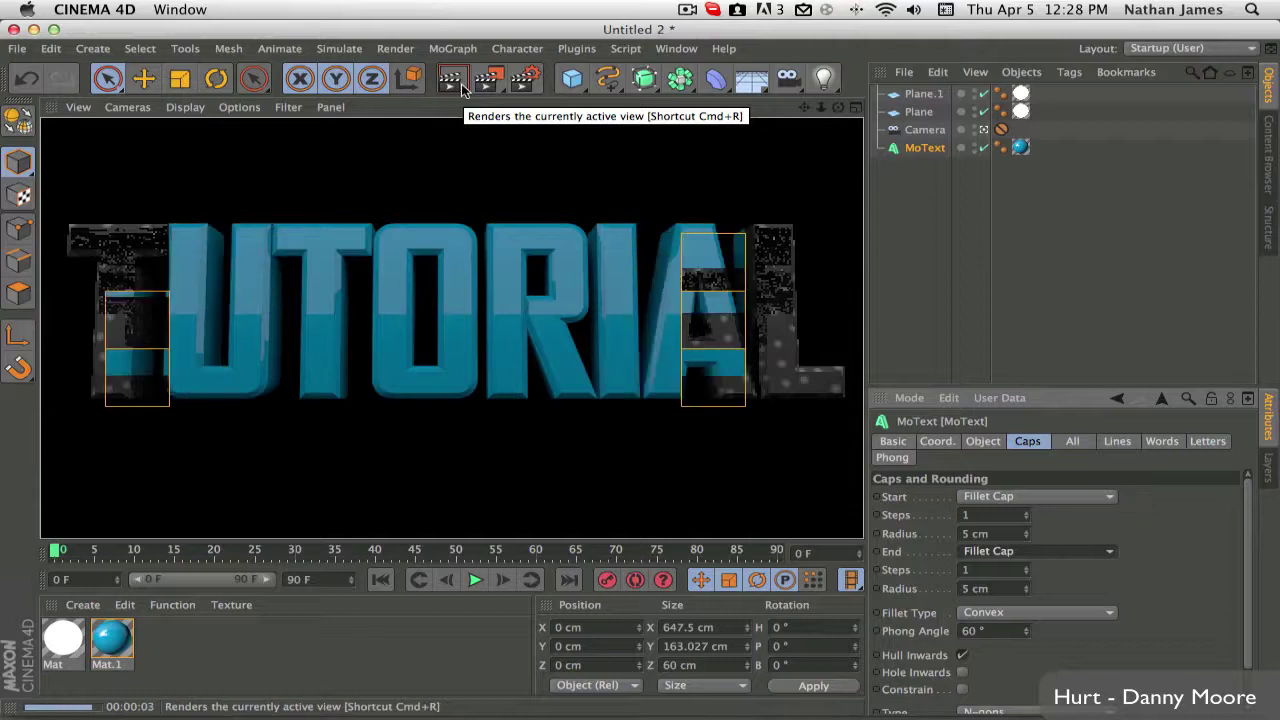
Step: Give both fillet caps a 2 cm radius and 10 steps, then re-render
left_click(1006, 534)
type("2")
left_click(988, 588)
type("2")
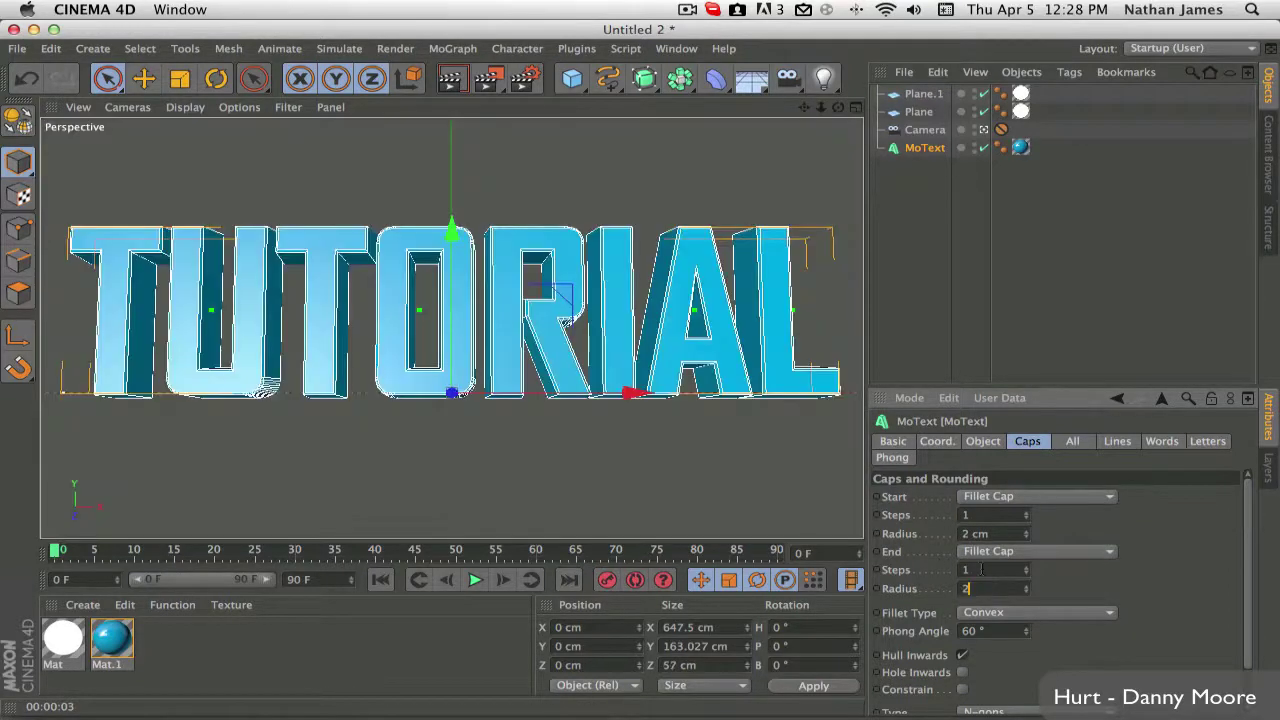
left_click(981, 569)
type("100")
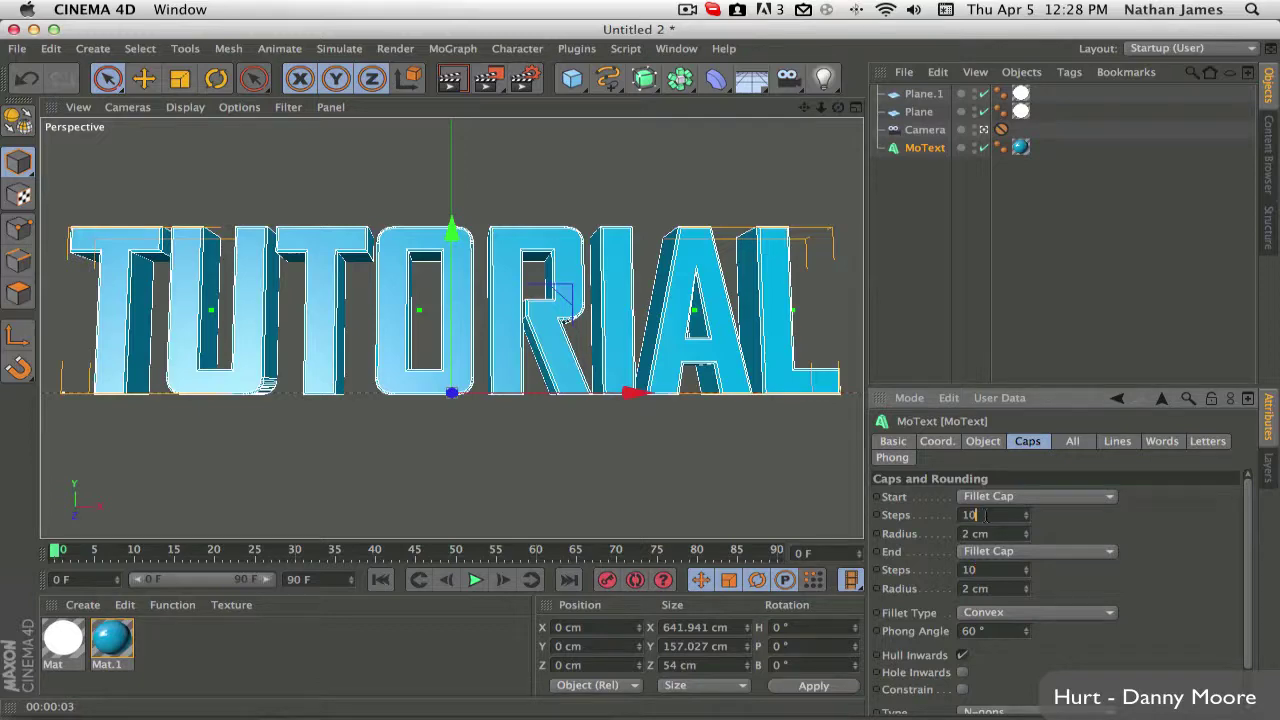
key("Return")
key("ctrl+r")
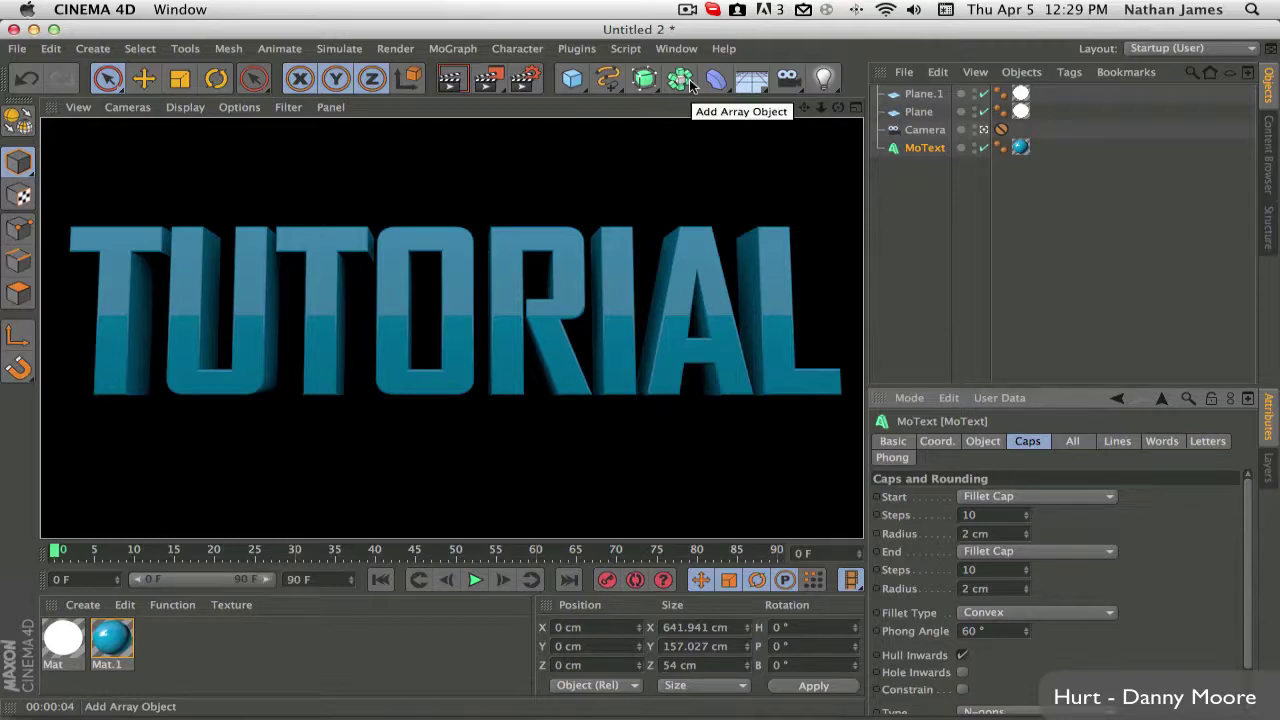
Step: Put the TUTORIAL MoText inside a new Connect object and render it
left_click_drag(690, 85, 931, 174)
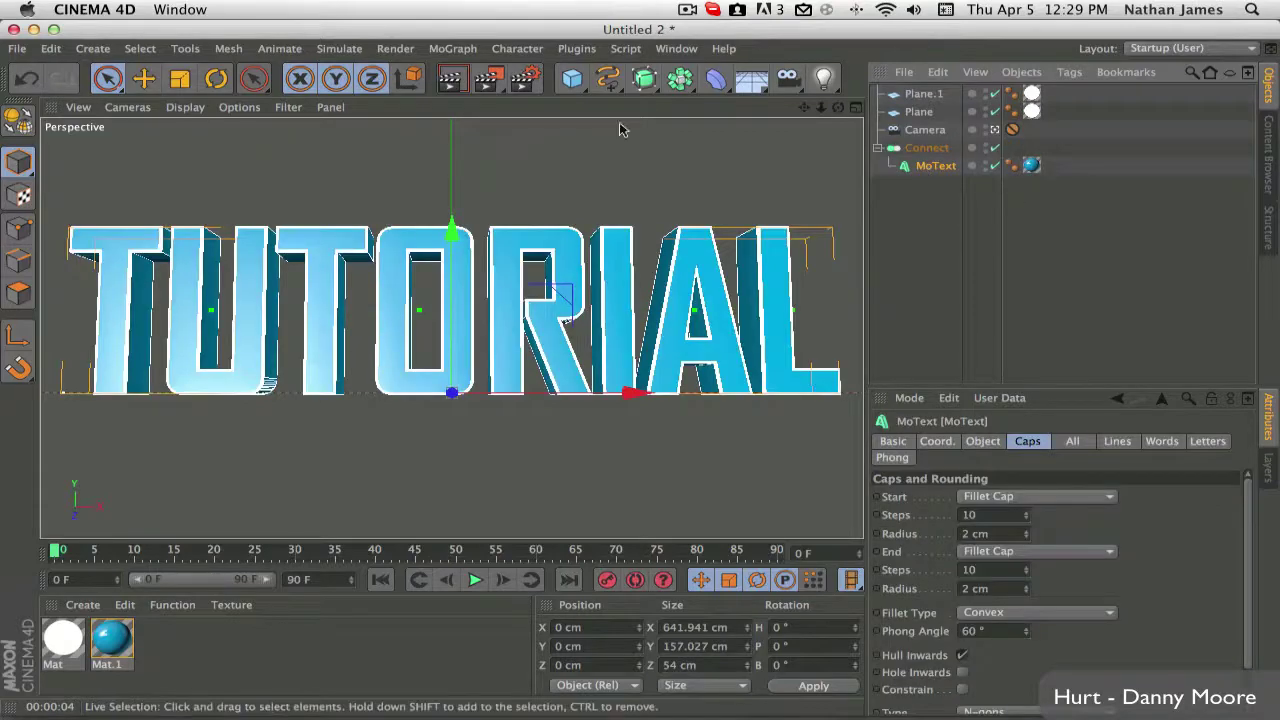
left_click(450, 79)
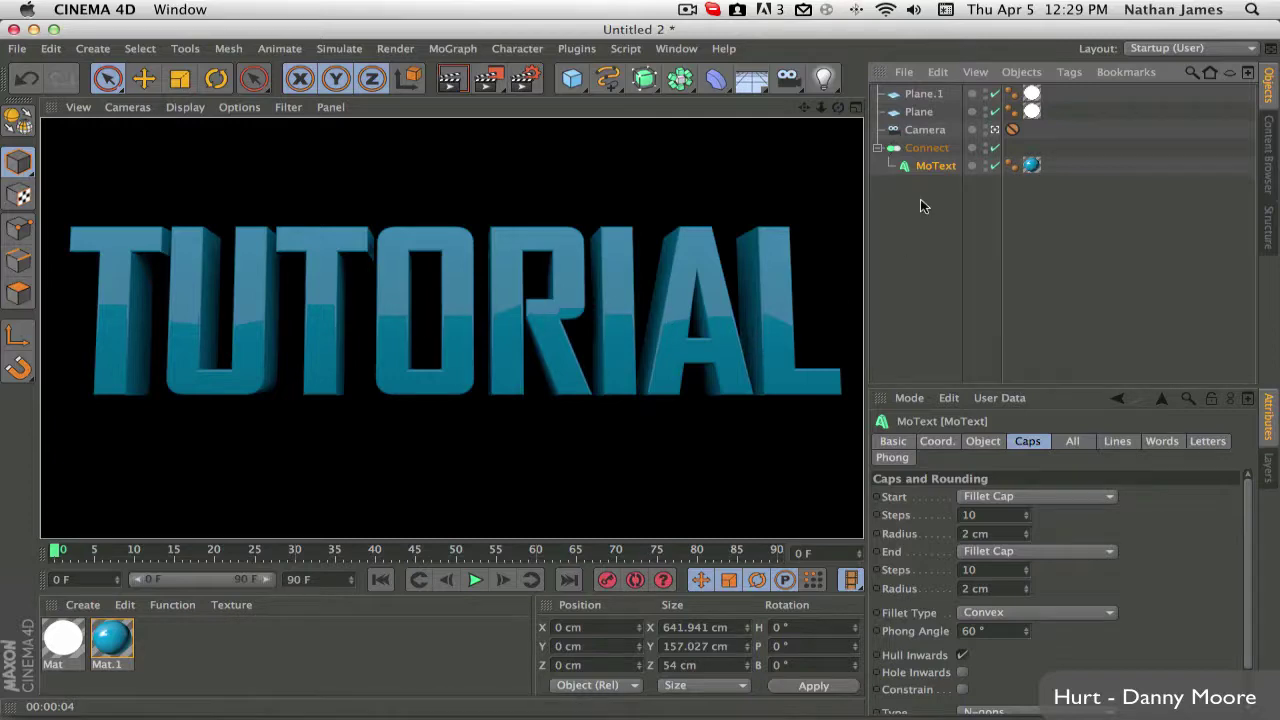
Step: Drag the Start cap steps down to 1 and render the text
left_click(1026, 520)
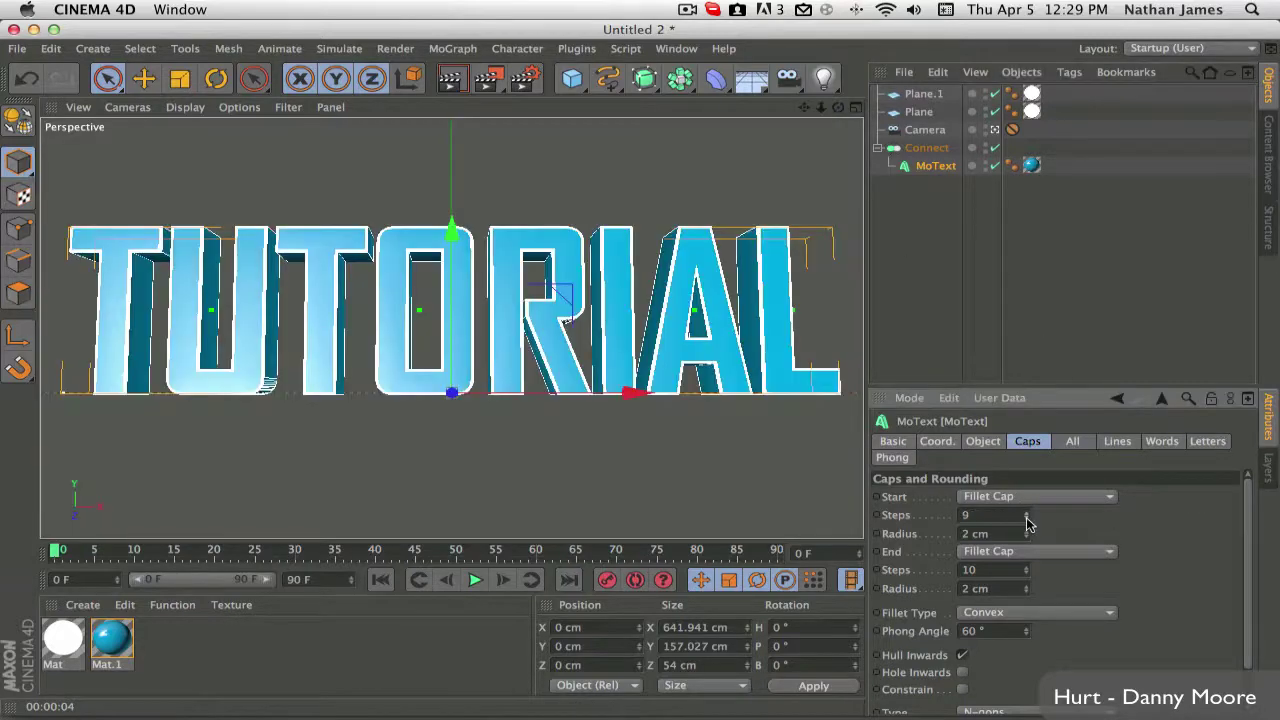
left_click_drag(1028, 522, 1034, 565)
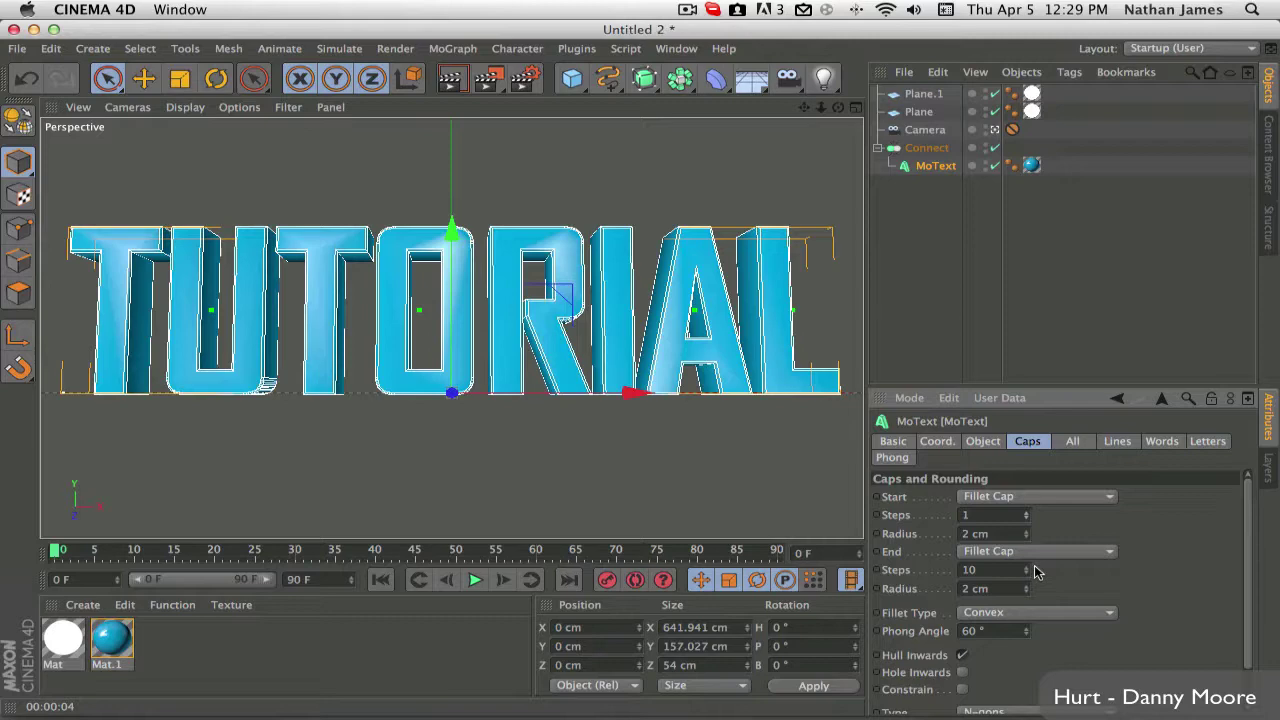
left_click(444, 74)
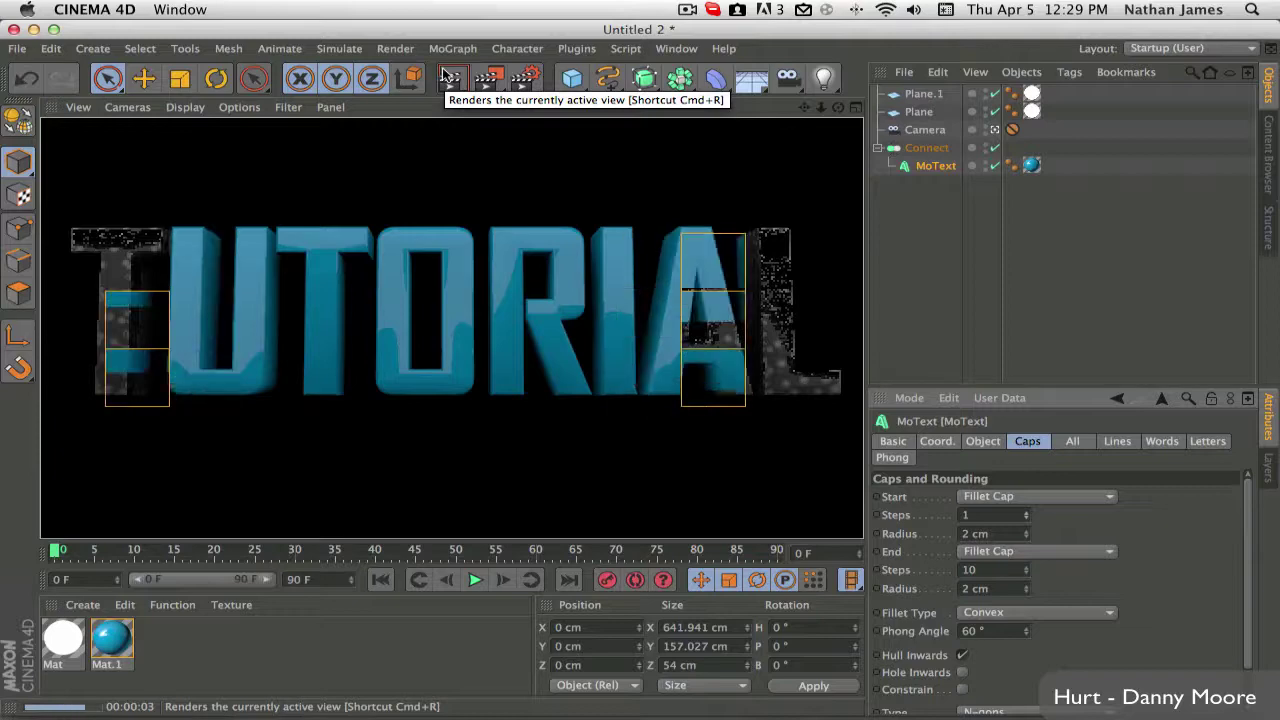
Step: Raise the Start cap steps to 25, then 50, and re-render
left_click(993, 515)
type("25")
key("Return")
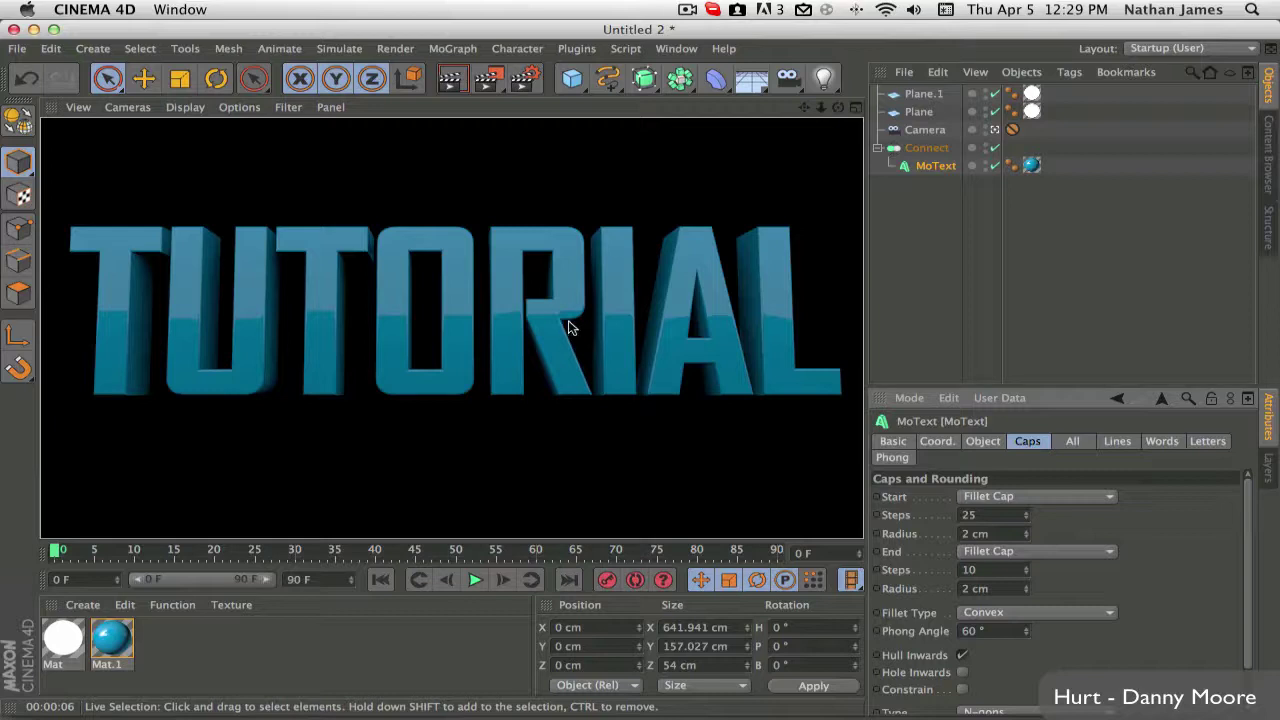
double_click(1005, 514)
type("50")
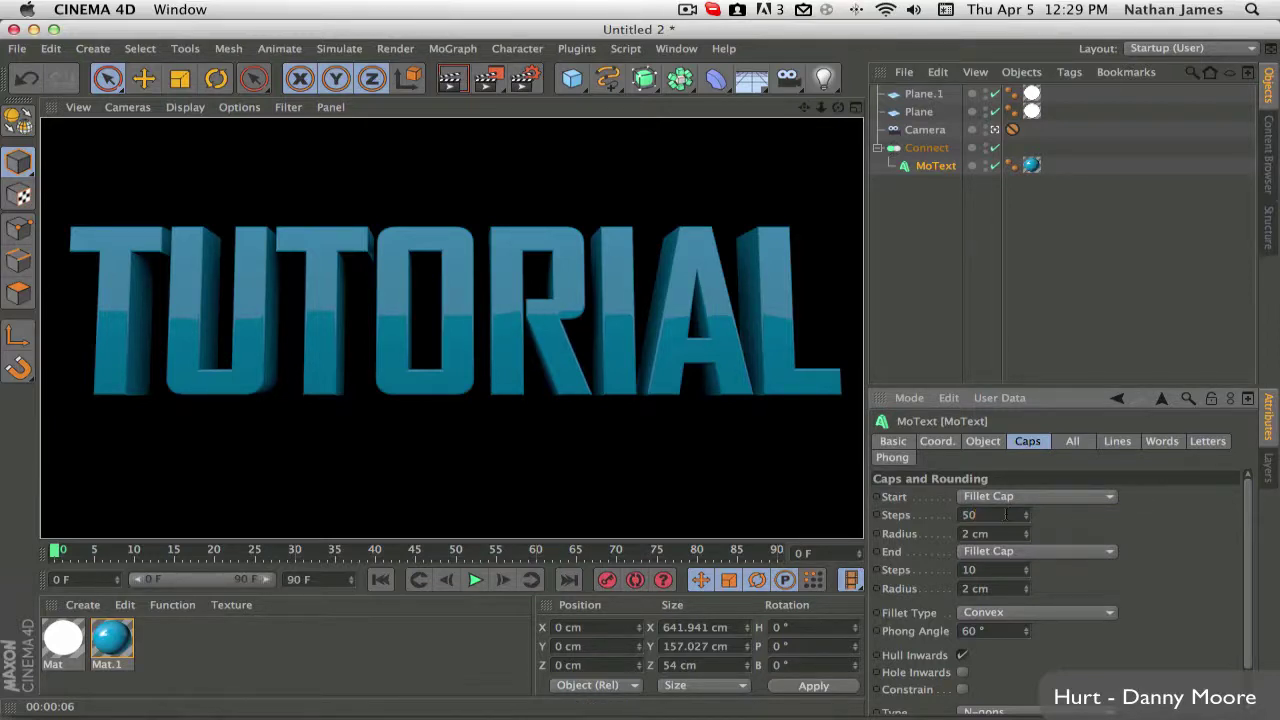
key("Return")
key("super+r")
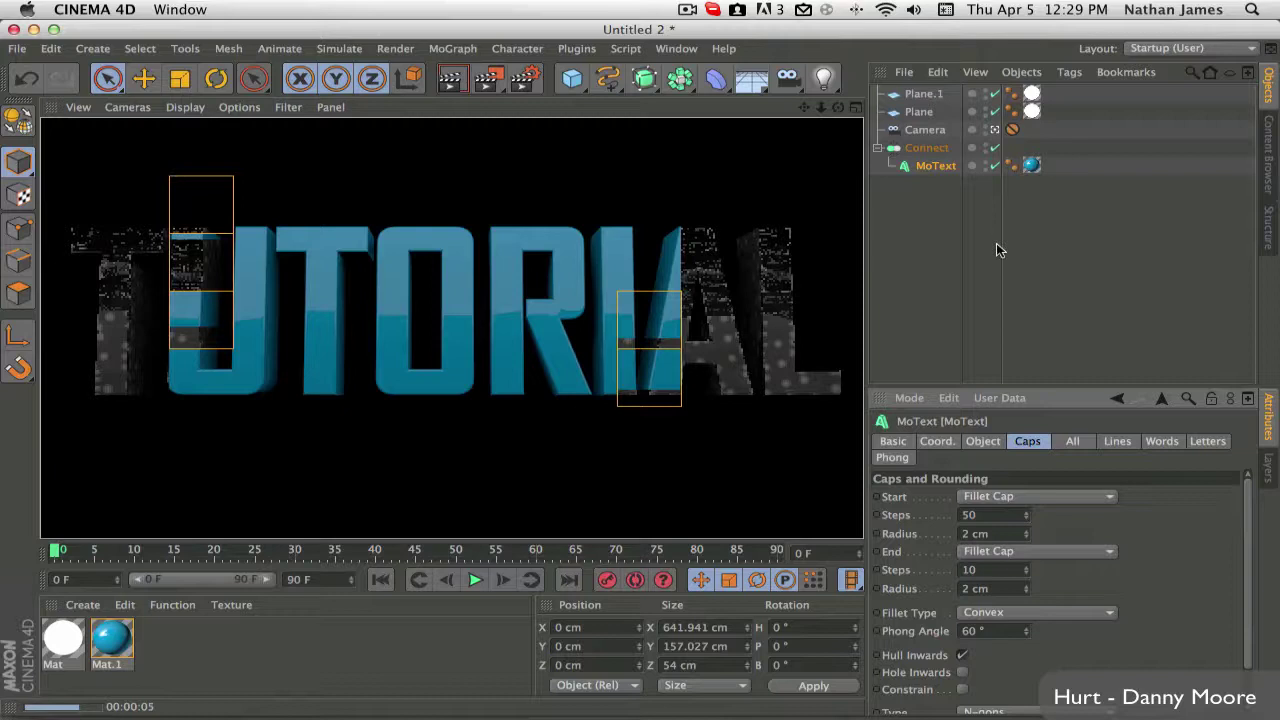
left_click(530, 78)
left_click(80, 139)
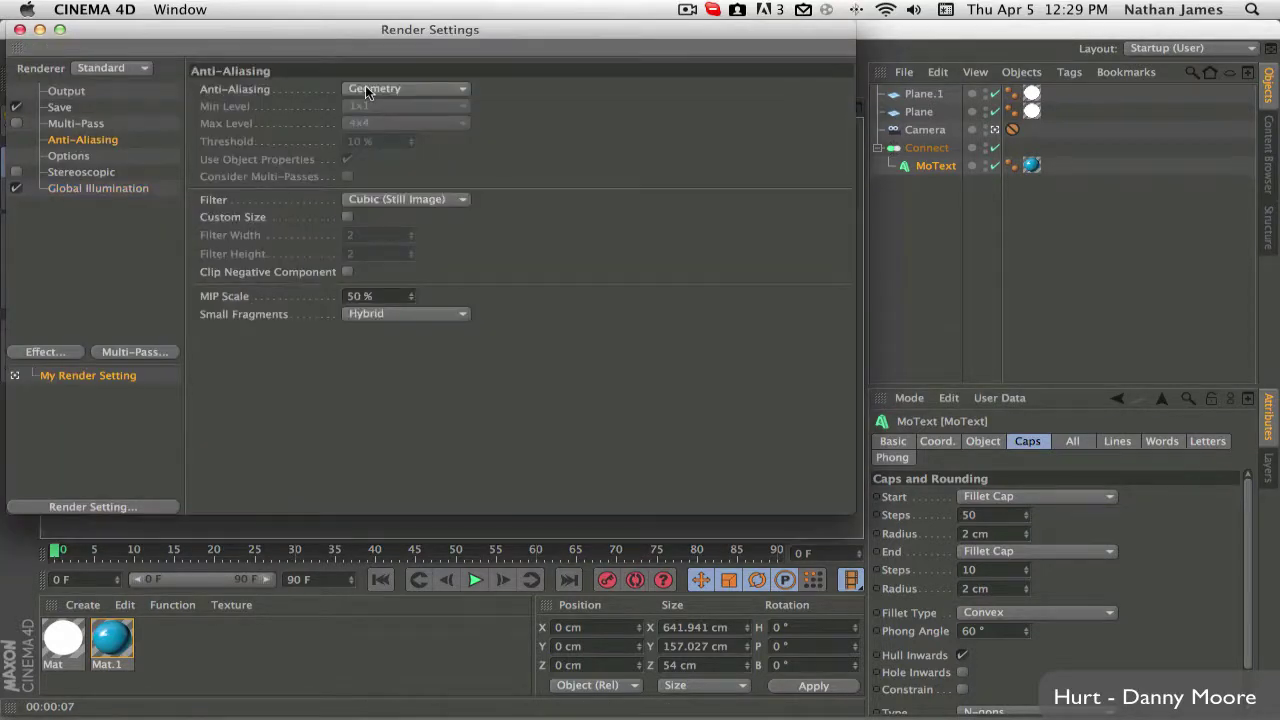
left_click(366, 91)
left_click(362, 140)
left_click(19, 29)
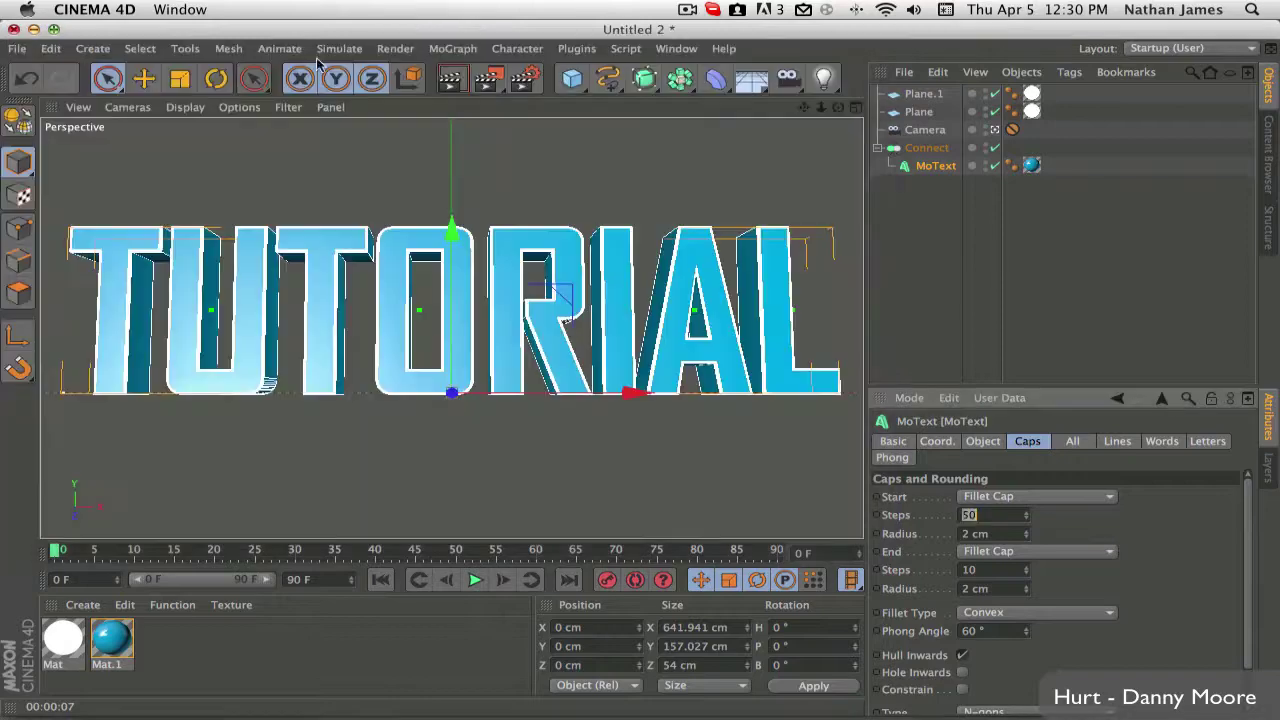
left_click(451, 78)
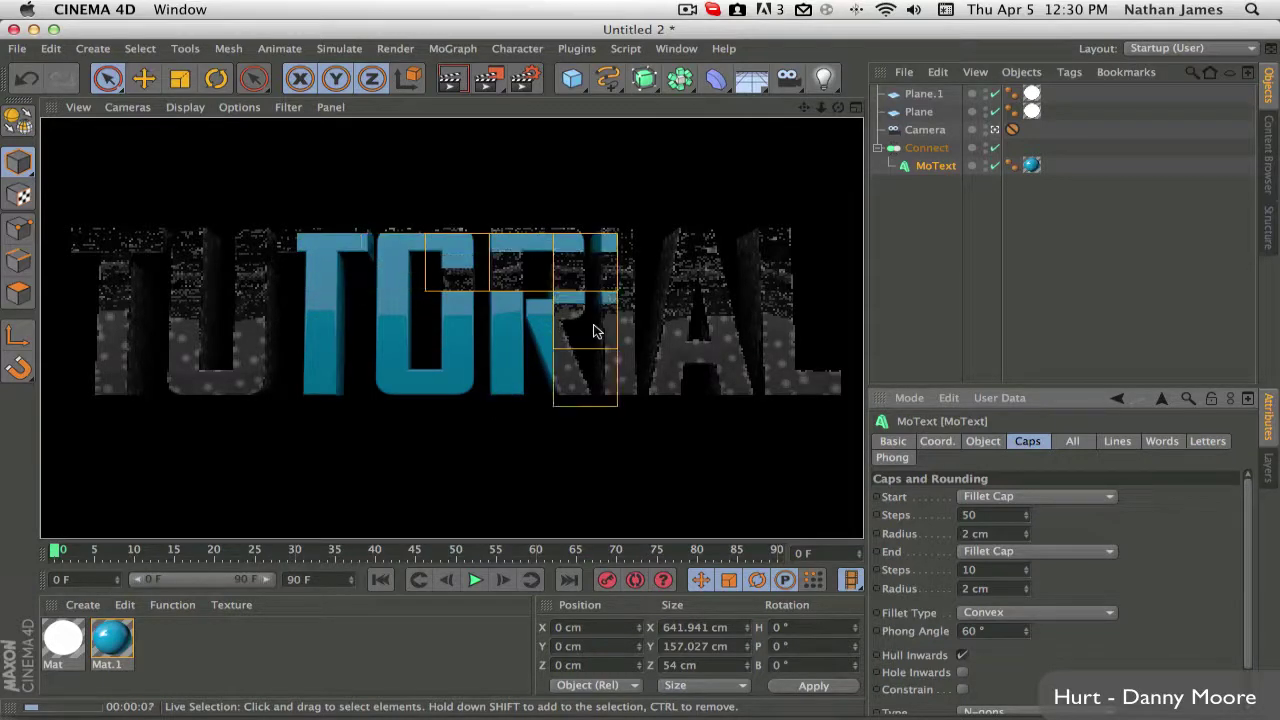
left_click(525, 78)
left_click(94, 124)
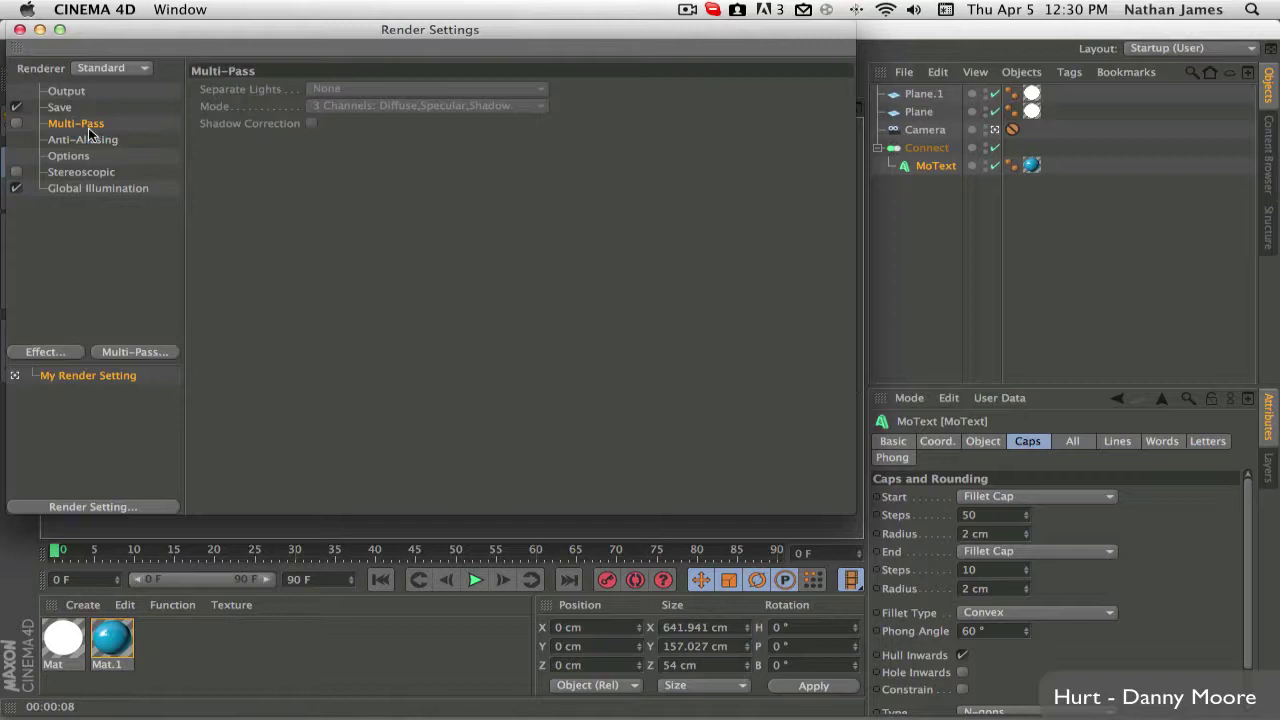
left_click(85, 140)
left_click(362, 88)
left_click(374, 125)
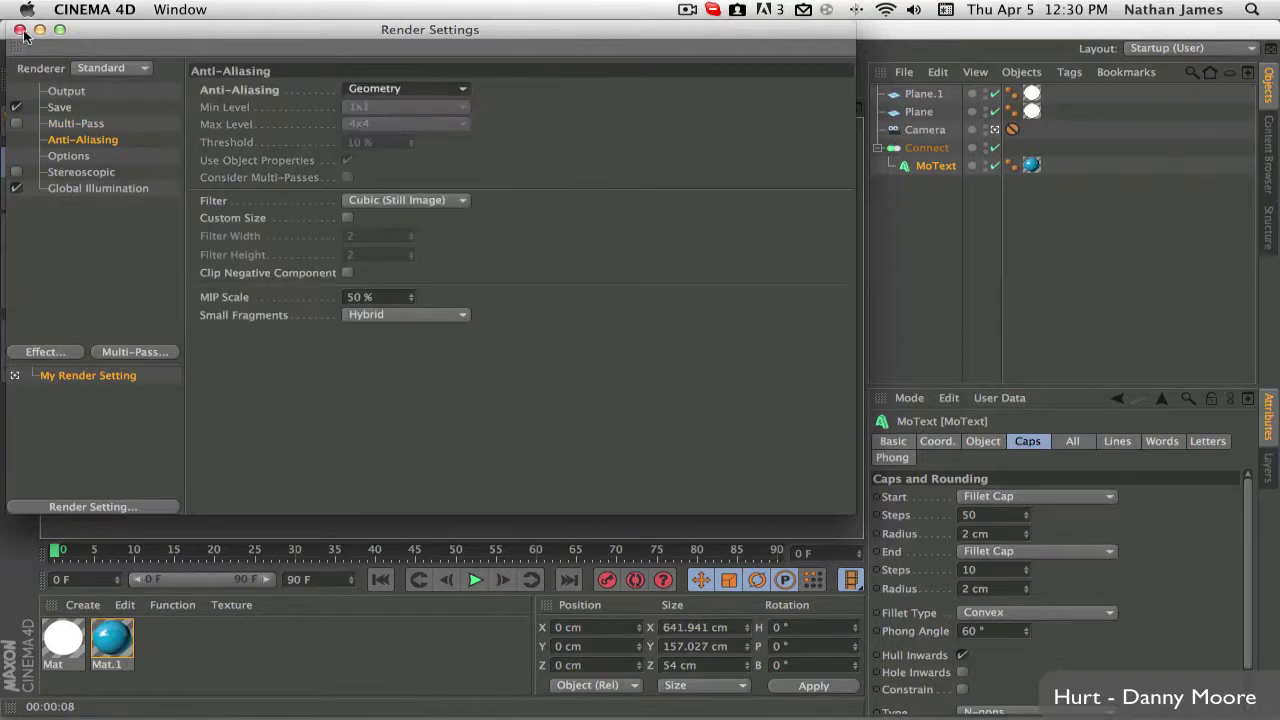
left_click(20, 29)
left_click(456, 88)
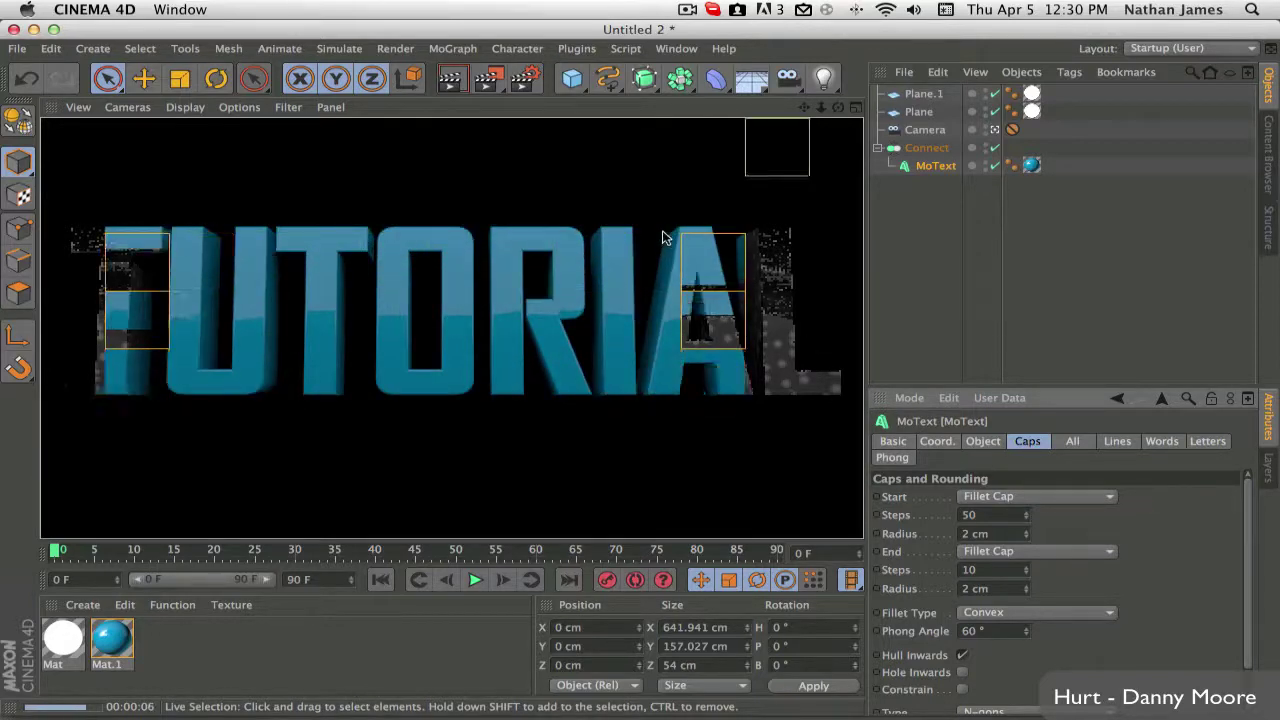
Step: Set the MoText Start cap to 2 fillet steps and render TUTORIAL again
double_click(972, 514)
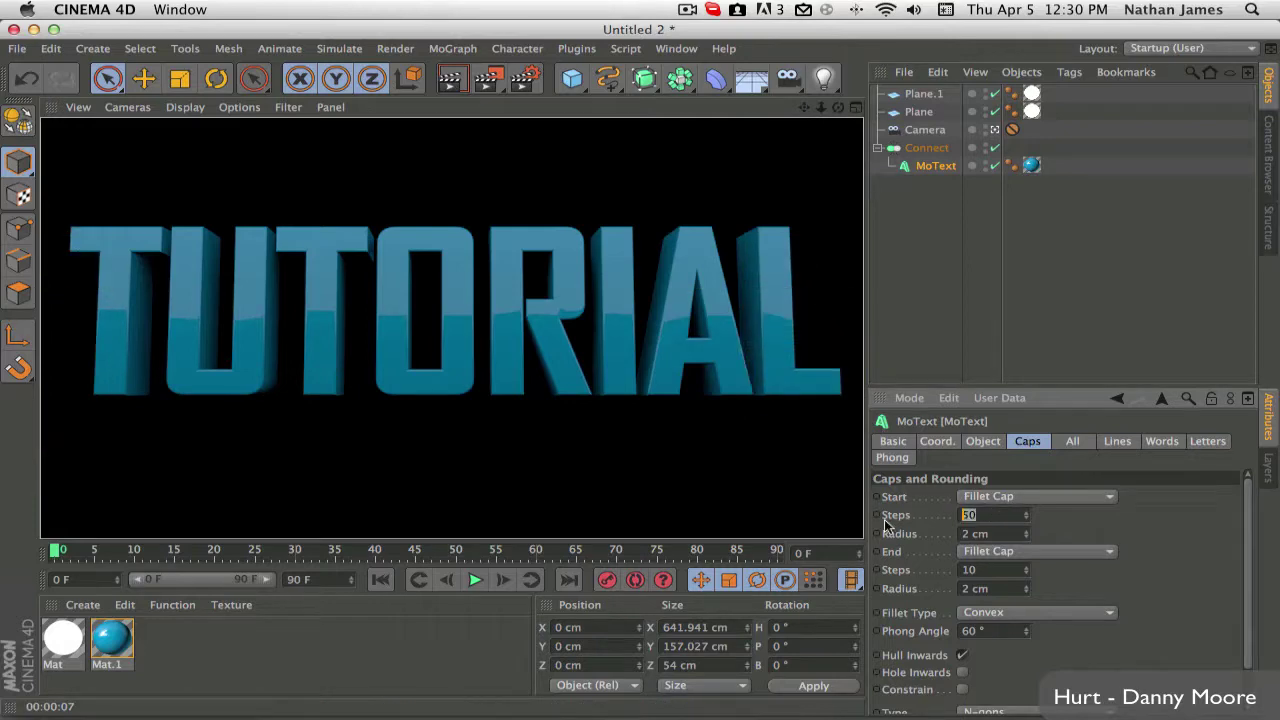
type("2")
key("Return")
key("super+r")
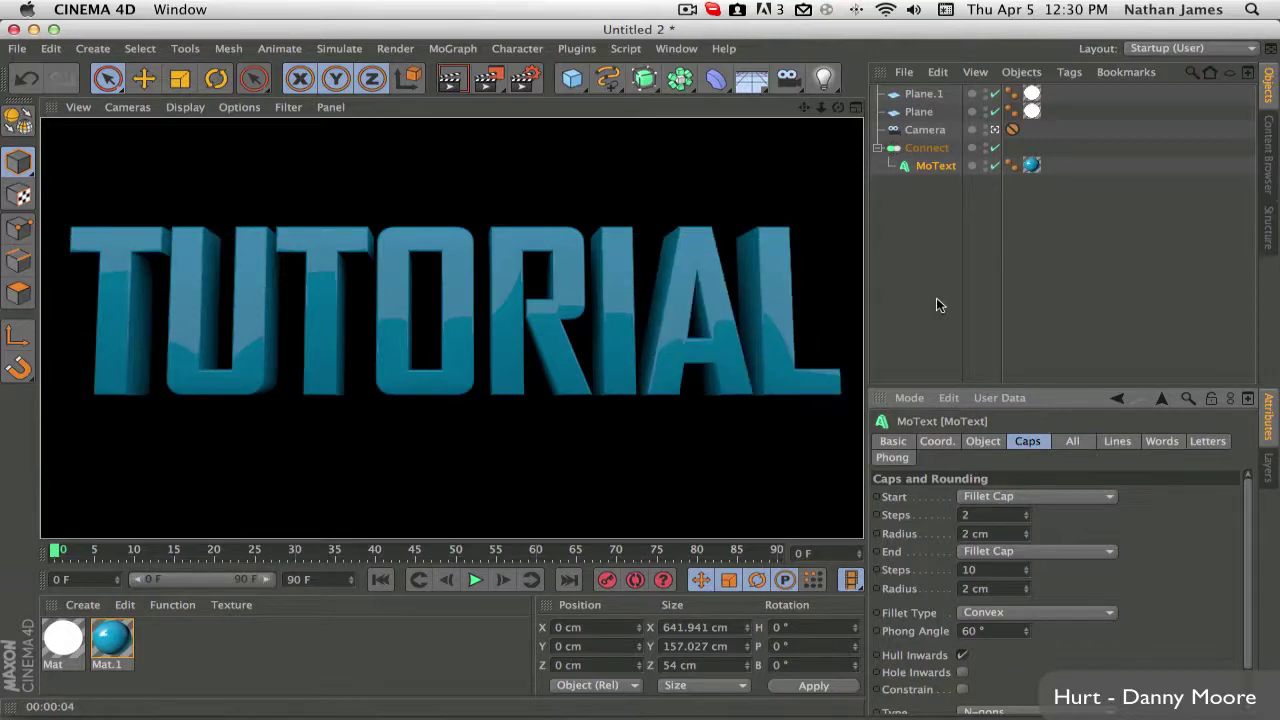
mouse_move(936, 718)
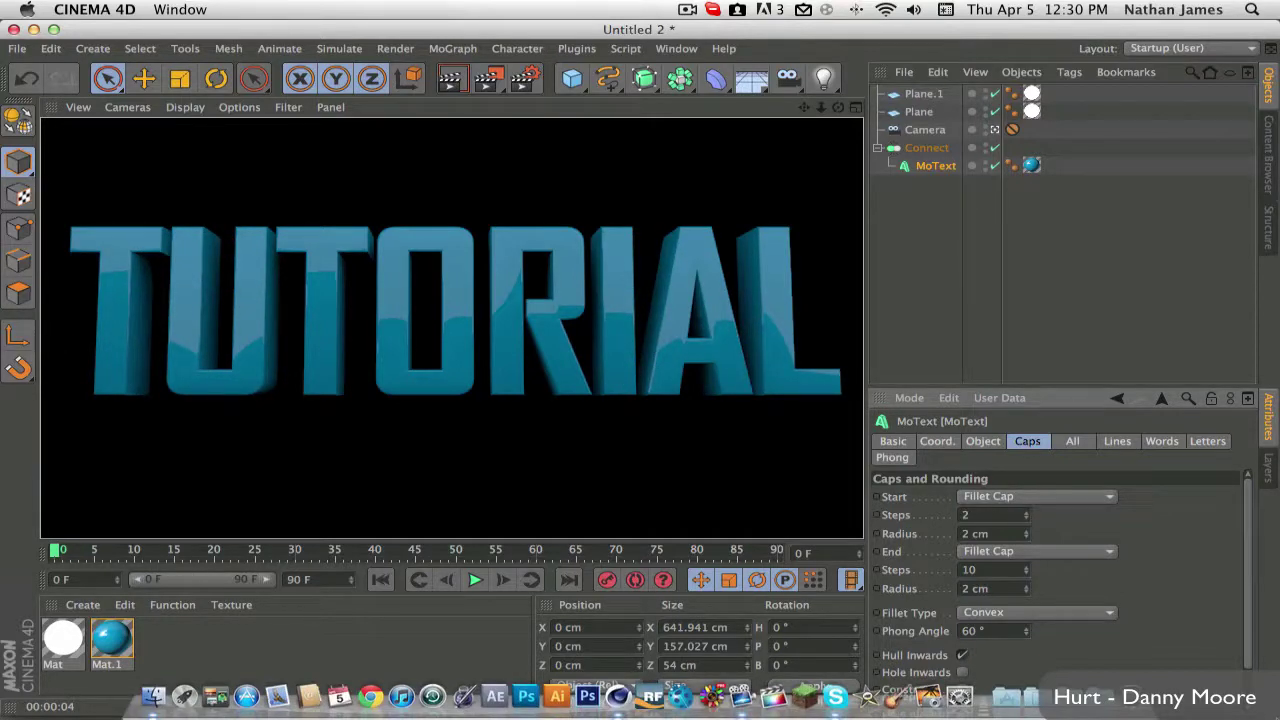